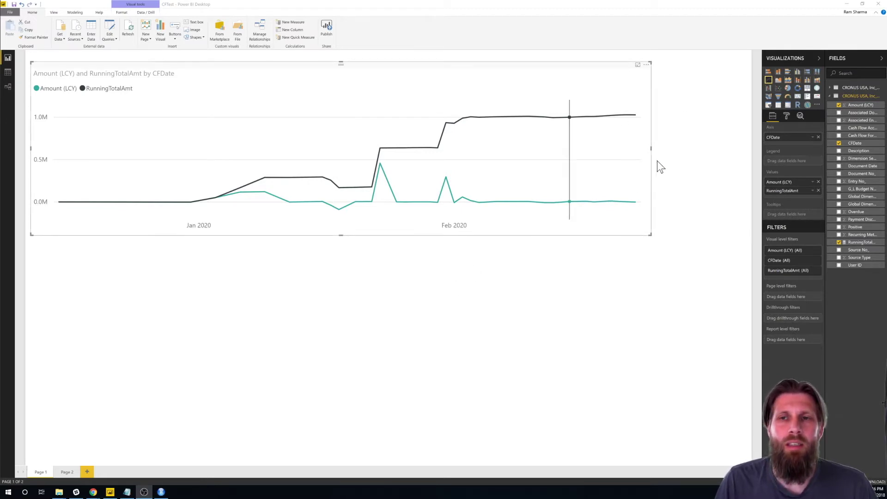
On Page 2, add an empty Table visual and widen it.
mouse_move(602, 224)
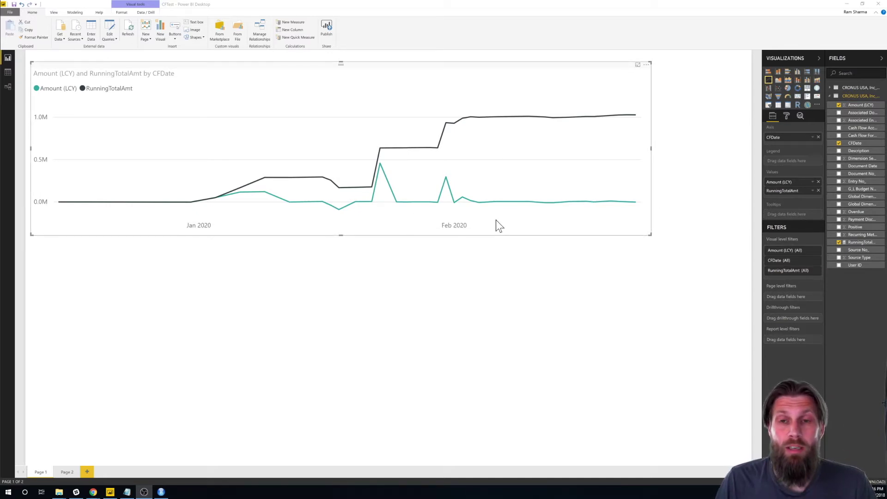
mouse_move(502, 214)
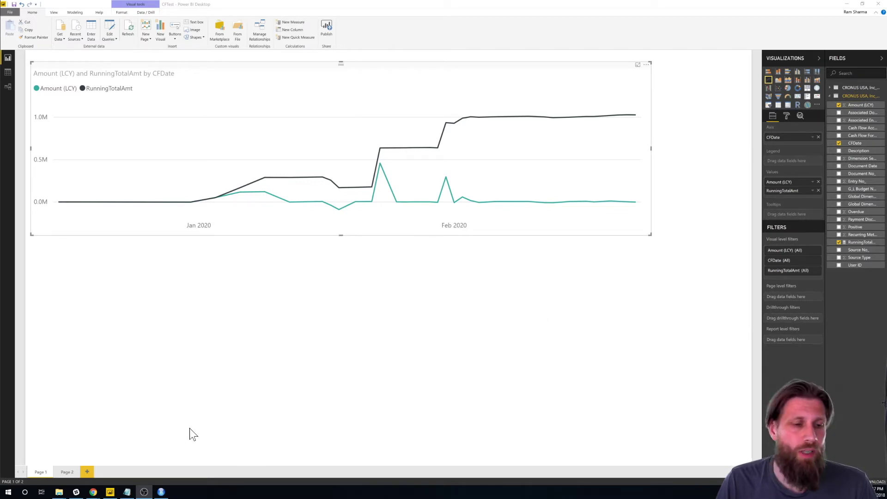
left_click(70, 472)
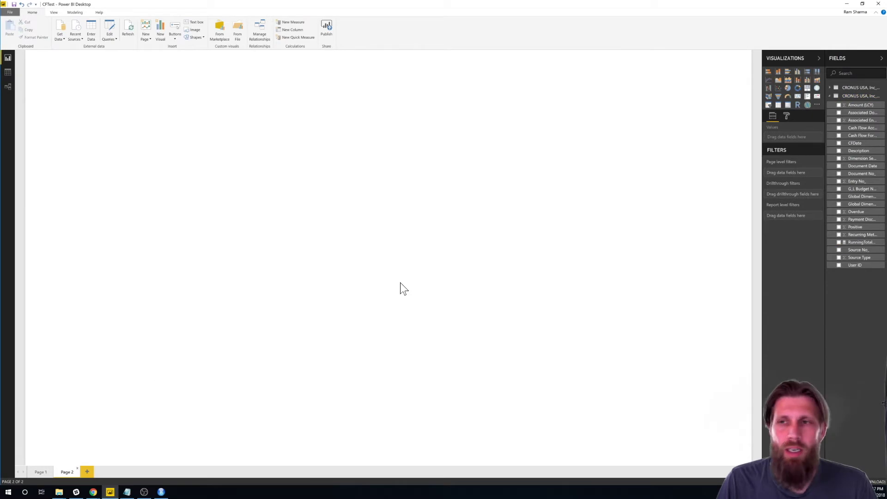
left_click(779, 106)
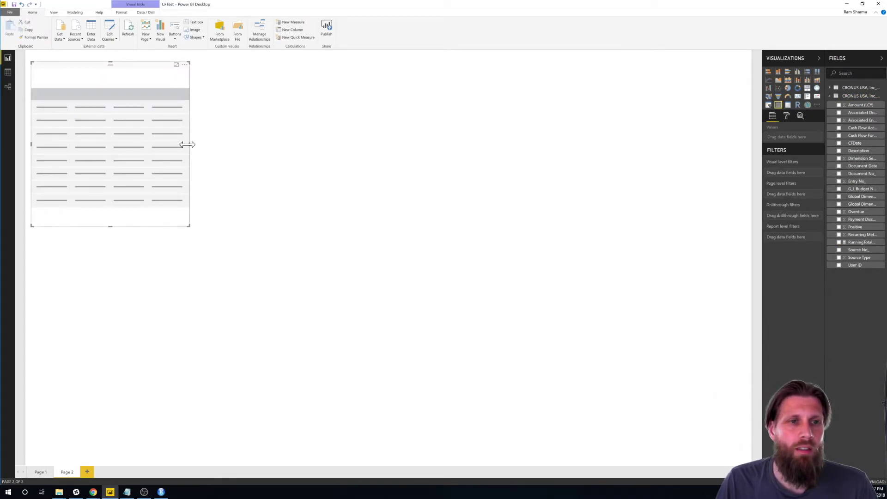
left_click_drag(187, 144, 246, 146)
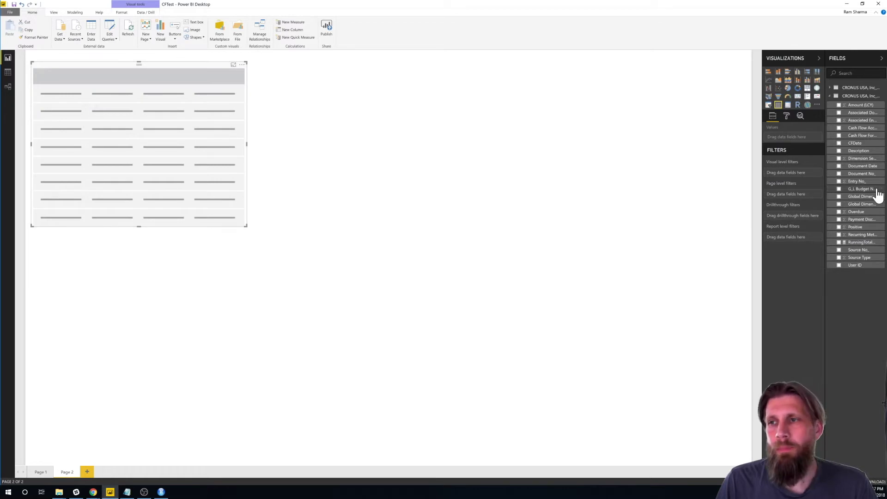
Fill the table with CFDate as full dates (not Date Hierarchy) and RunningTotalAmt, then resize it.
left_click(839, 143)
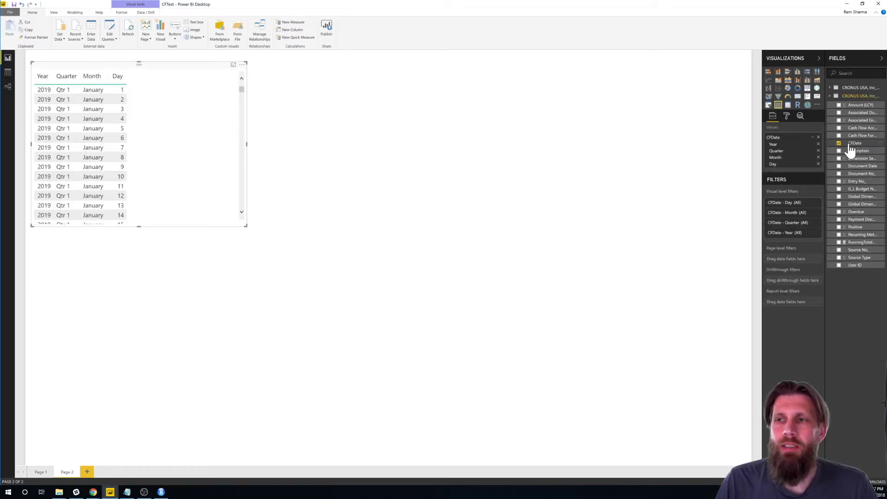
left_click(812, 137)
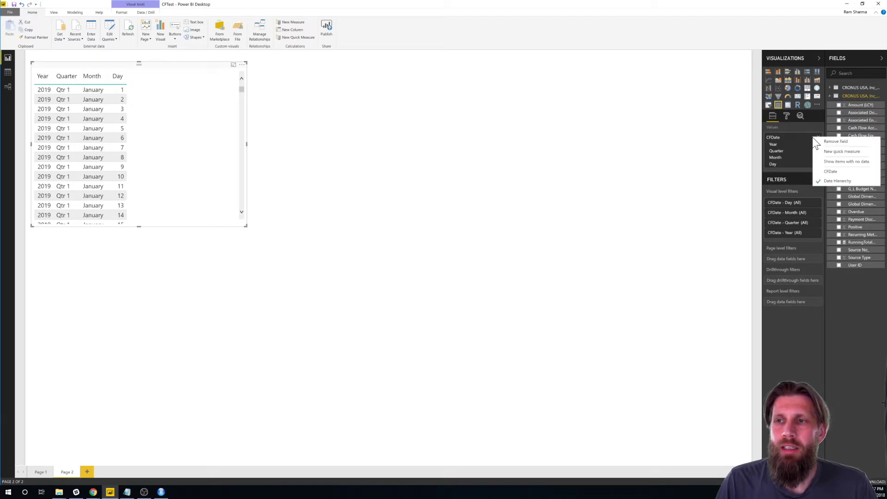
left_click(841, 171)
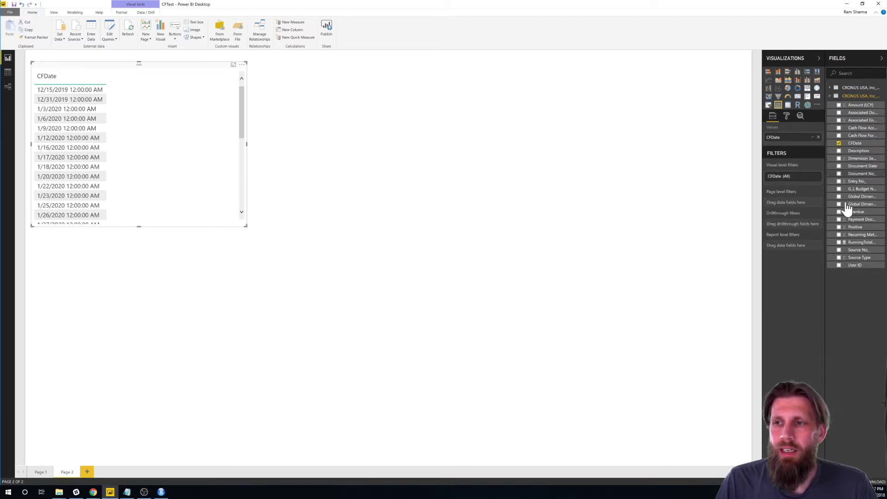
left_click(839, 242)
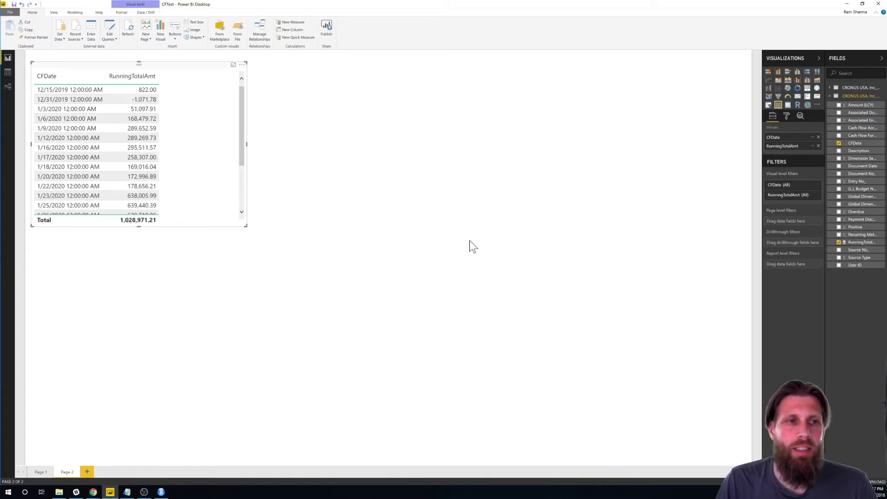
left_click_drag(245, 225, 294, 256)
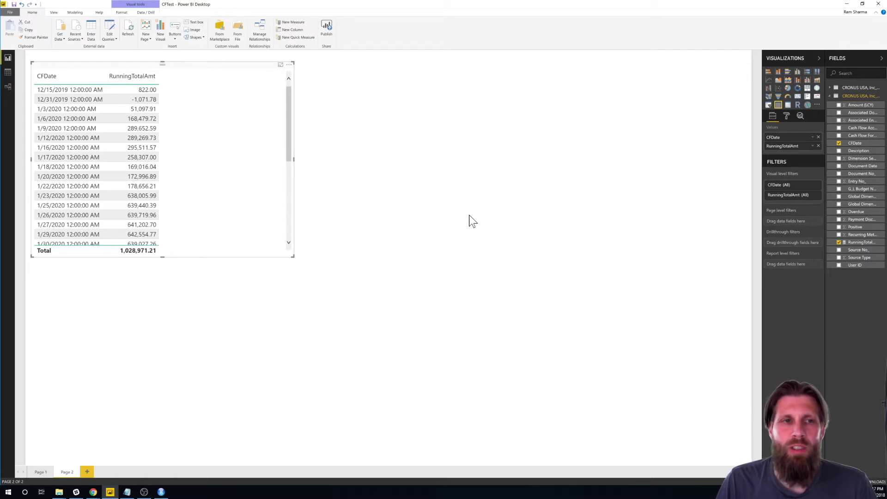
left_click_drag(294, 159, 242, 159)
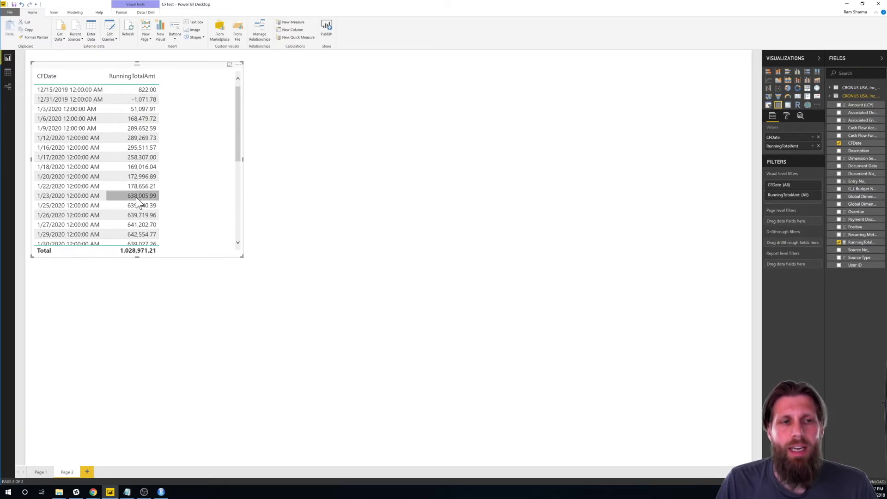
Look at the line chart on Page 1, then return to the table on Page 2.
left_click(35, 473)
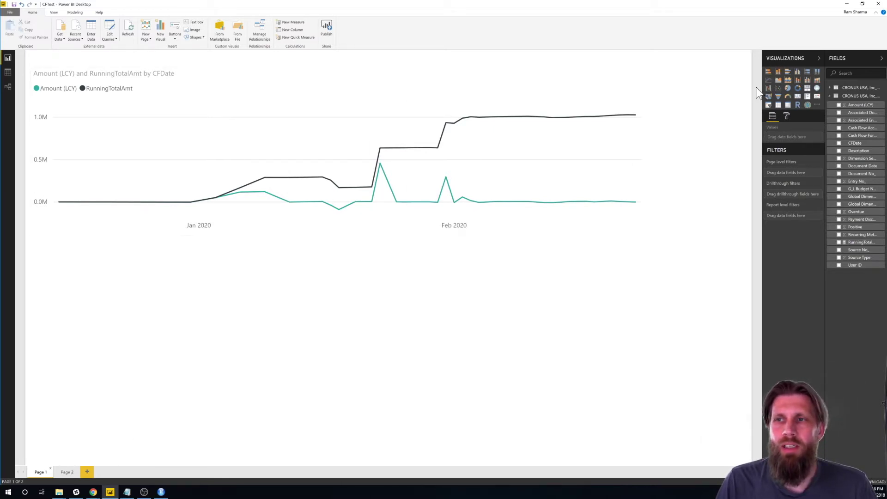
mouse_move(614, 125)
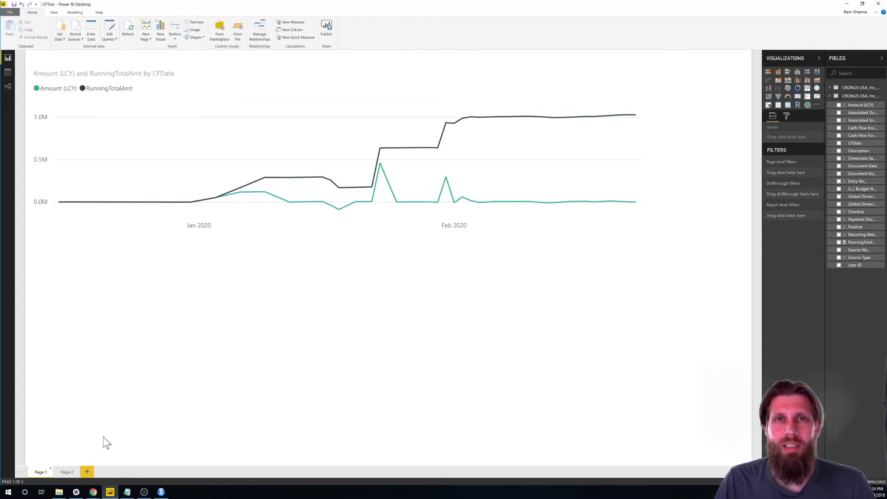
left_click(65, 473)
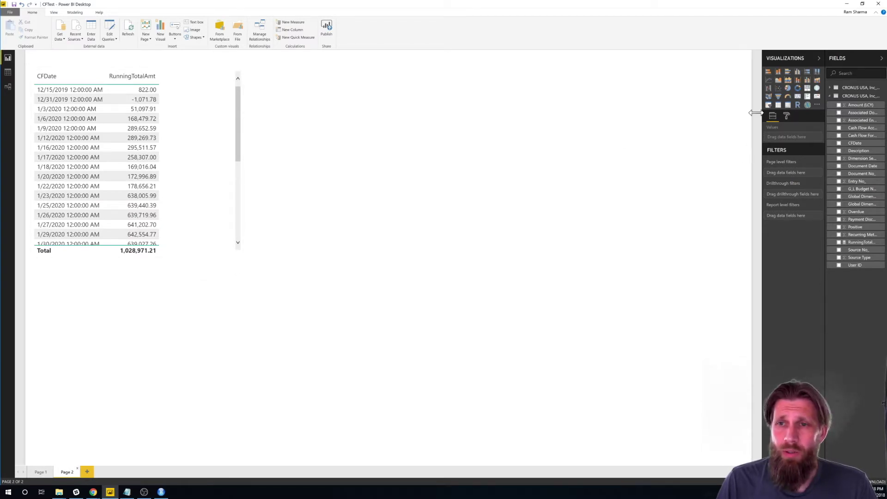
Add an R script visual, enlarge it and place it to the right of the table.
left_click(798, 106)
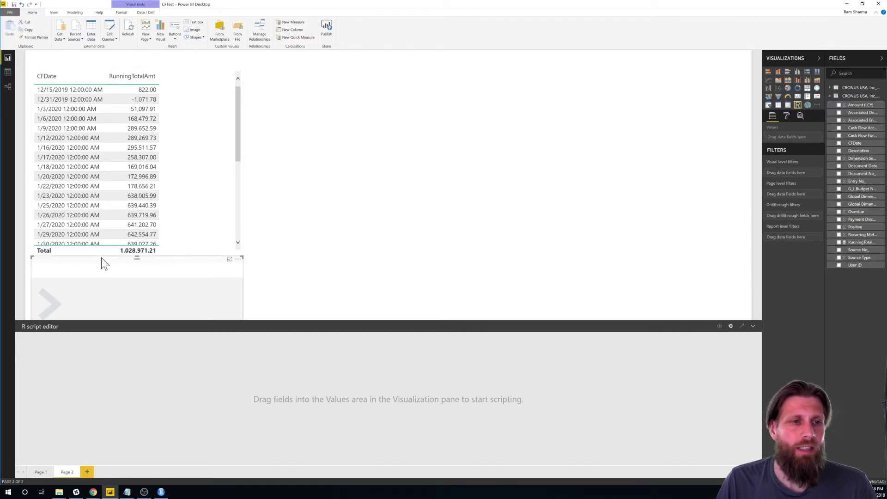
left_click_drag(101, 258, 345, 65)
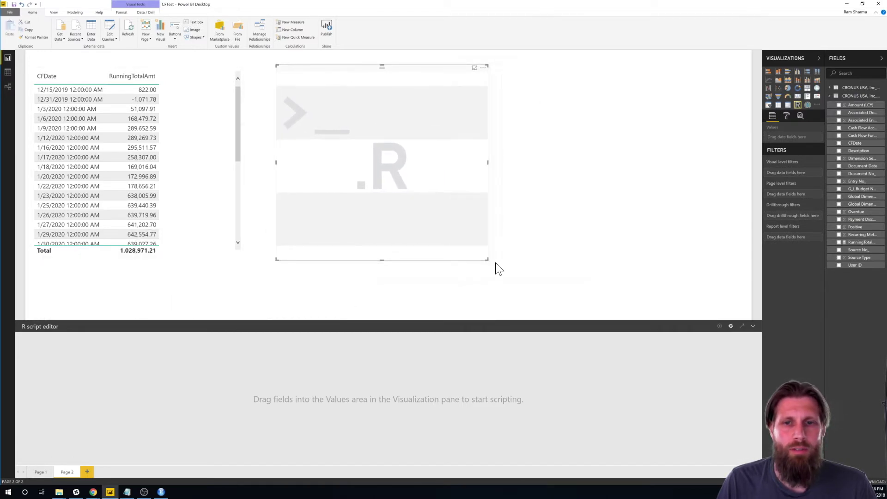
left_click_drag(488, 260, 610, 290)
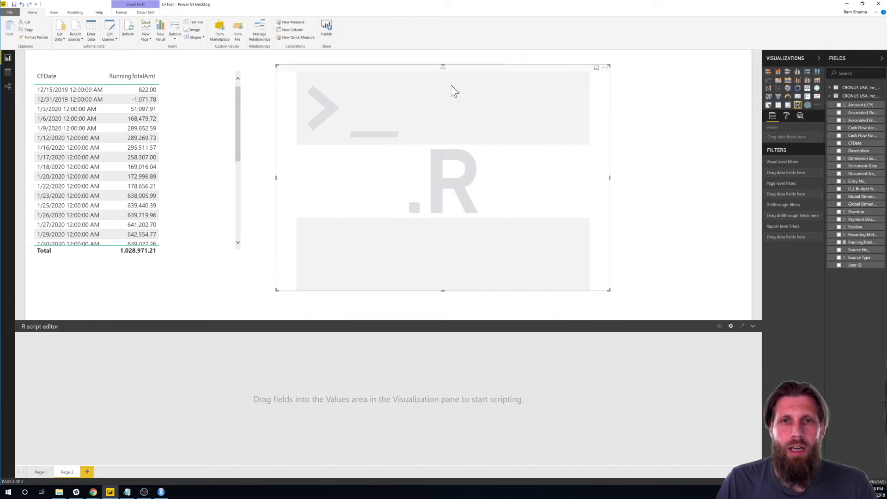
left_click_drag(409, 65, 460, 67)
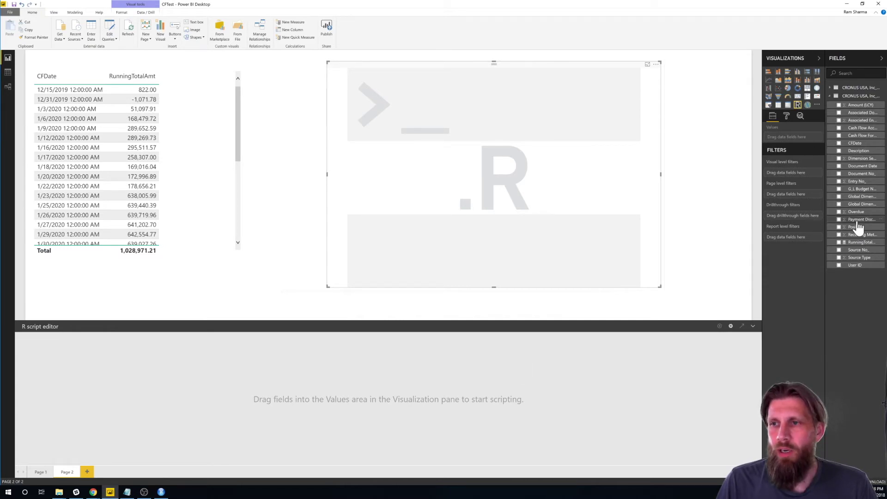
Feed CFDate and RunningTotalAmt into the R visual and start the script with library(forecast).
left_click(839, 143)
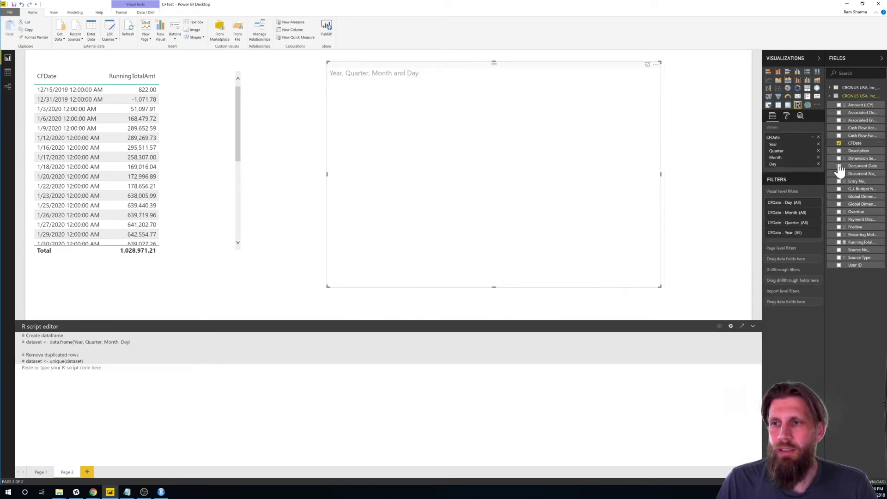
left_click(839, 242)
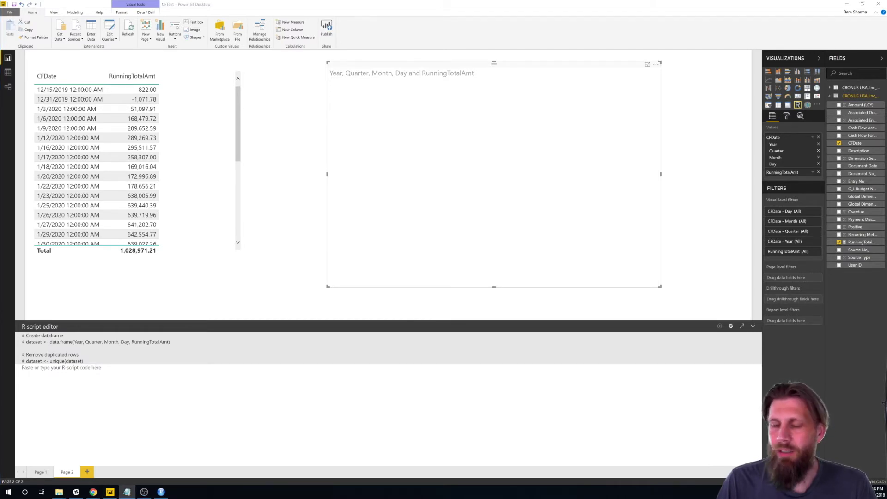
left_click(217, 364)
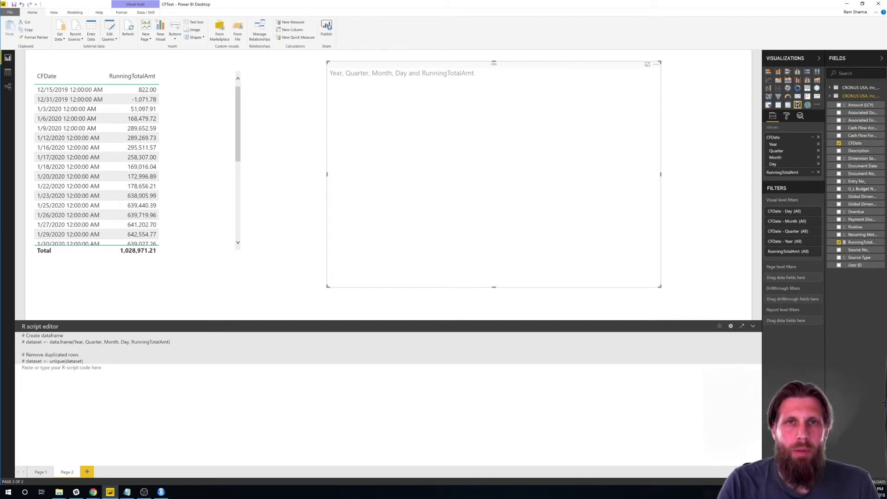
type("libra")
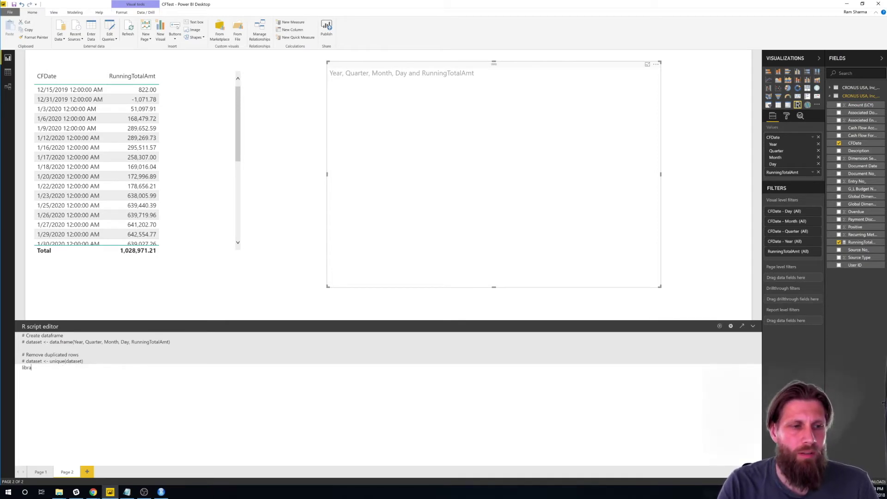
type("ry(forecast)")
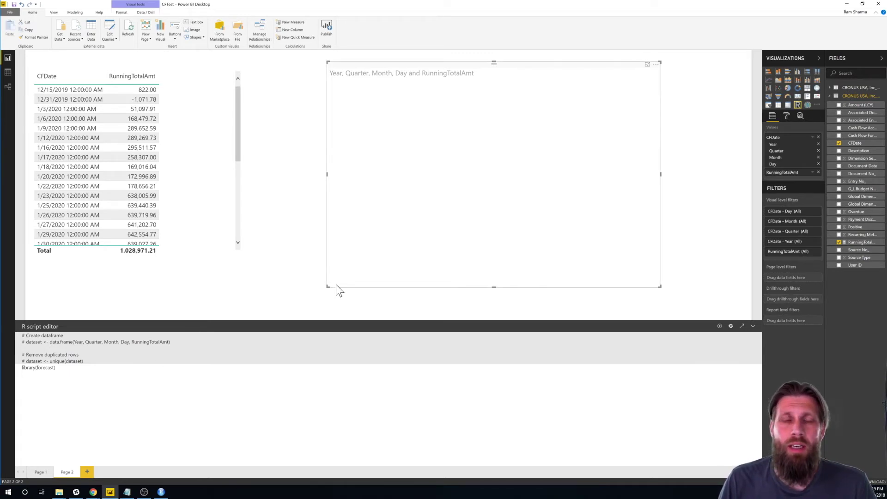
Run the R script, read and close the visual's error details, then switch to RStudio.
left_click(22, 373)
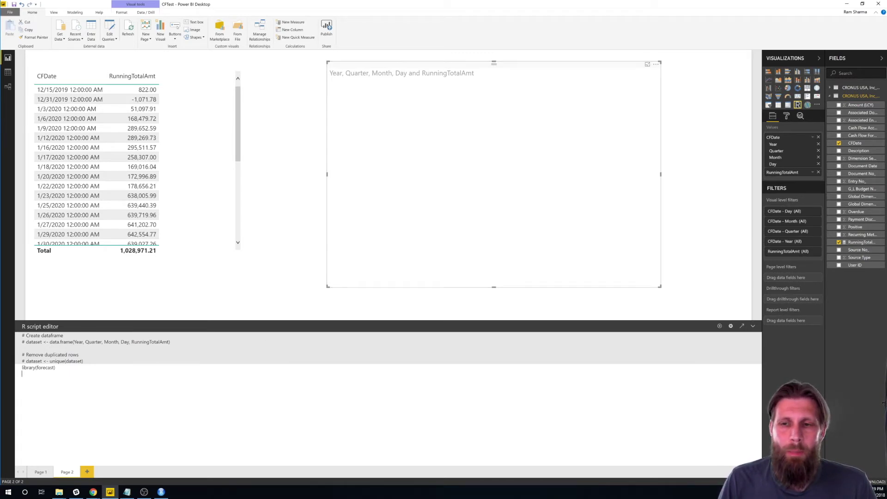
left_click(720, 327)
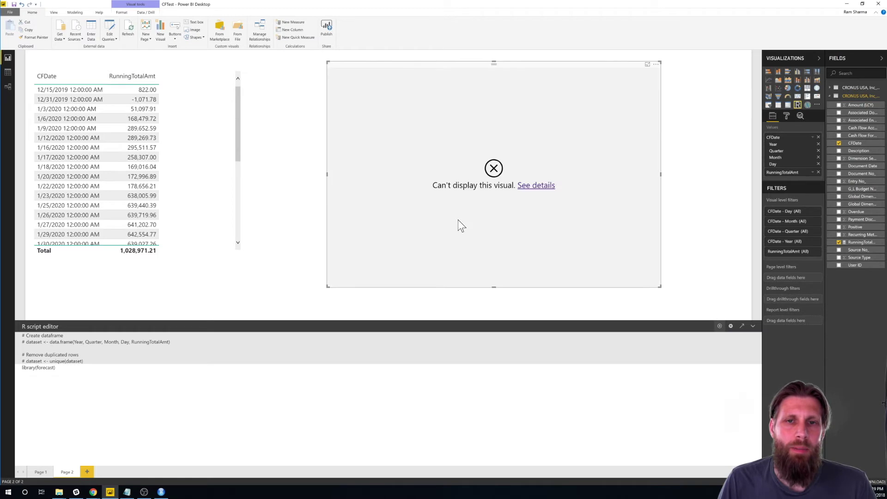
left_click(539, 187)
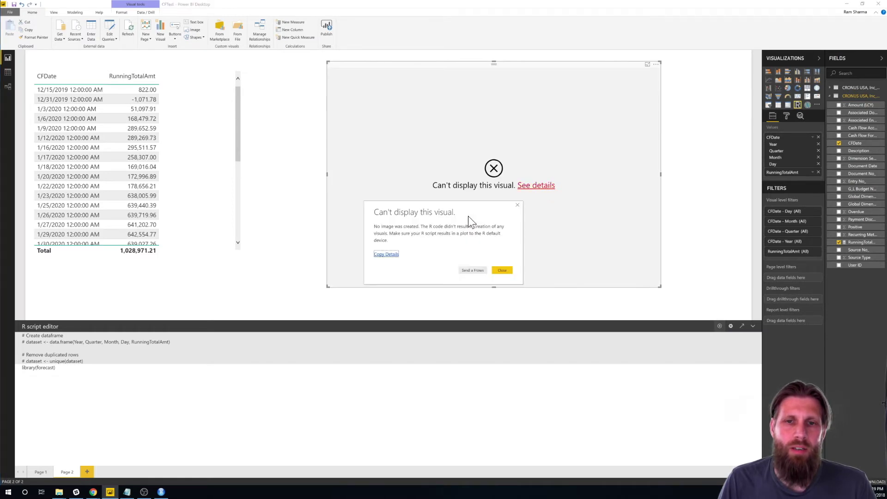
left_click(503, 270)
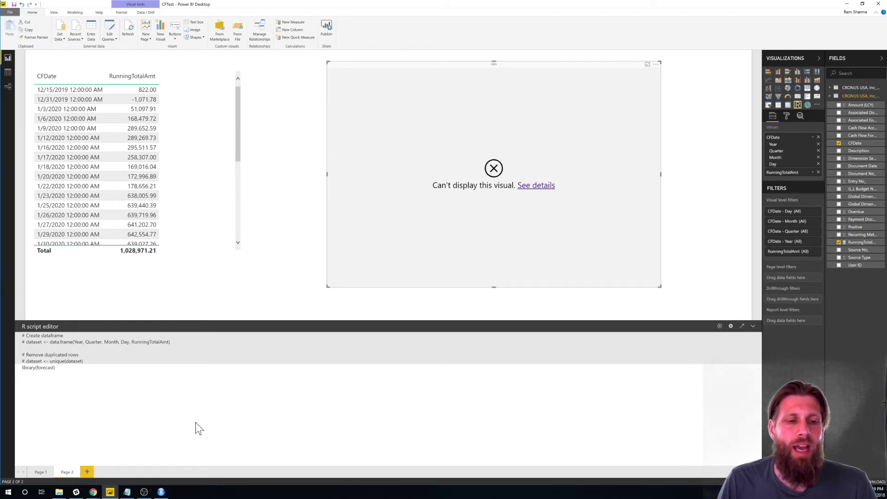
left_click(161, 493)
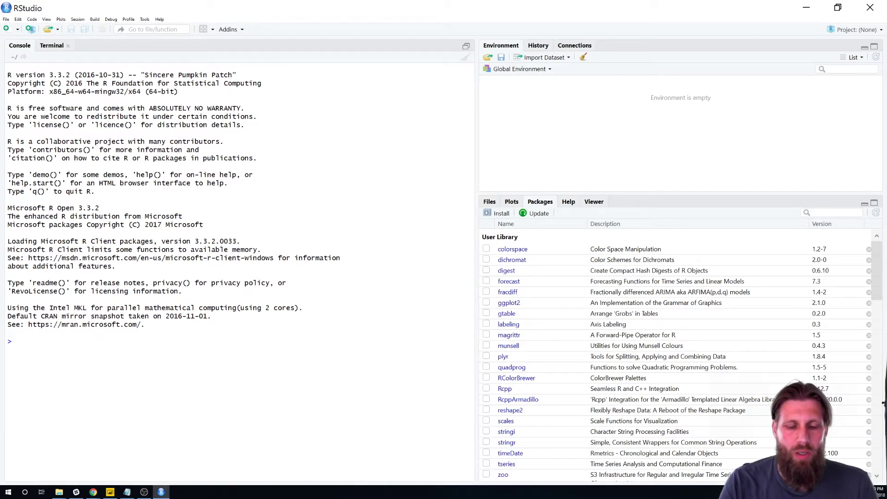
Enter install.packages("forecast") in the RStudio console without running it, then return to Power BI Desktop.
type("install.")
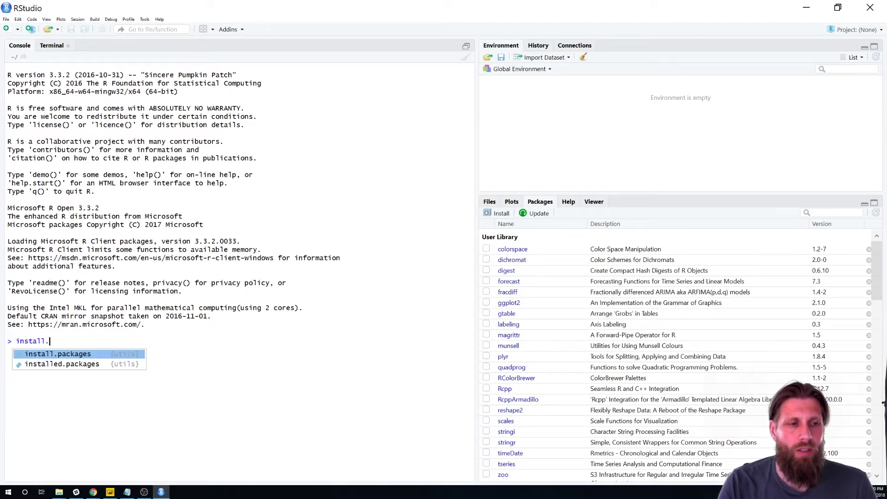
key("Tab")
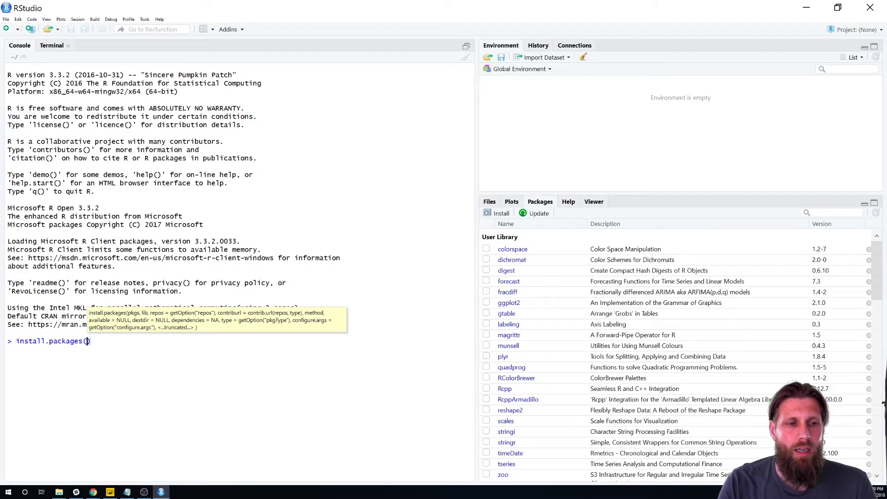
type("\"forecast")
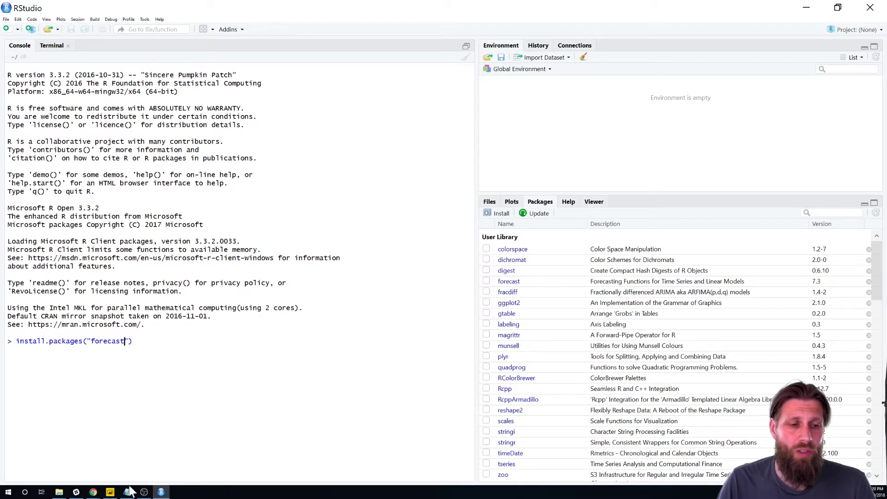
left_click(110, 492)
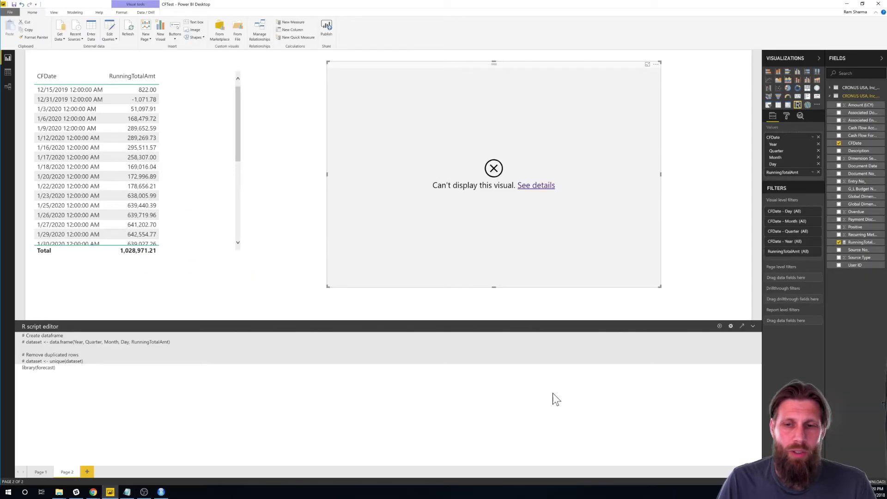
Rerun the script and add dataset <- aggregate(RunningTotalAmt ~ CFDate, data = dataset, FUN = sum).
left_click(719, 326)
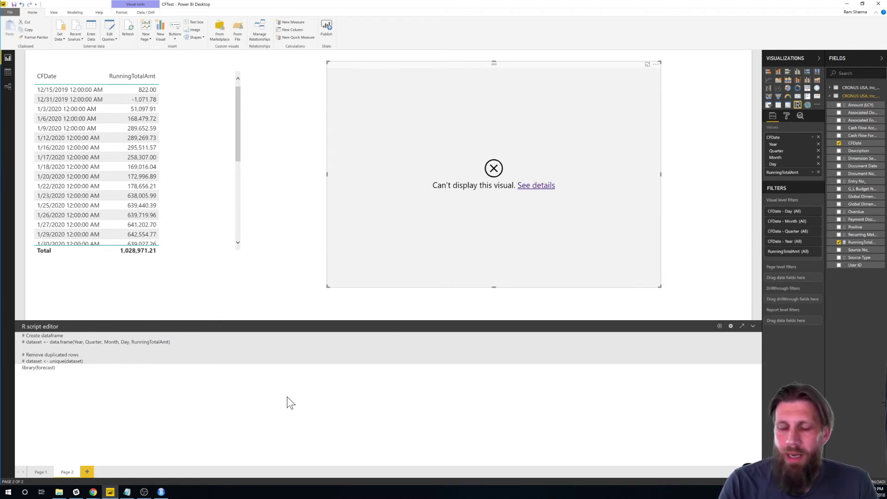
key("Return")
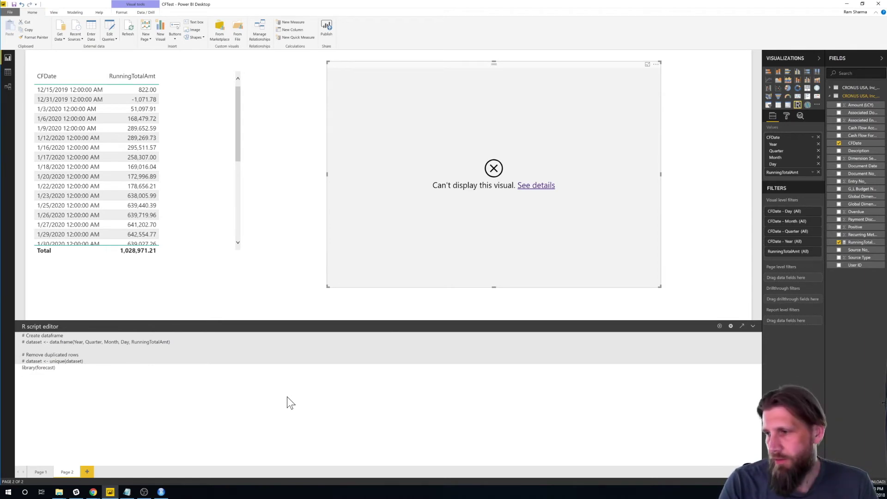
type("dat")
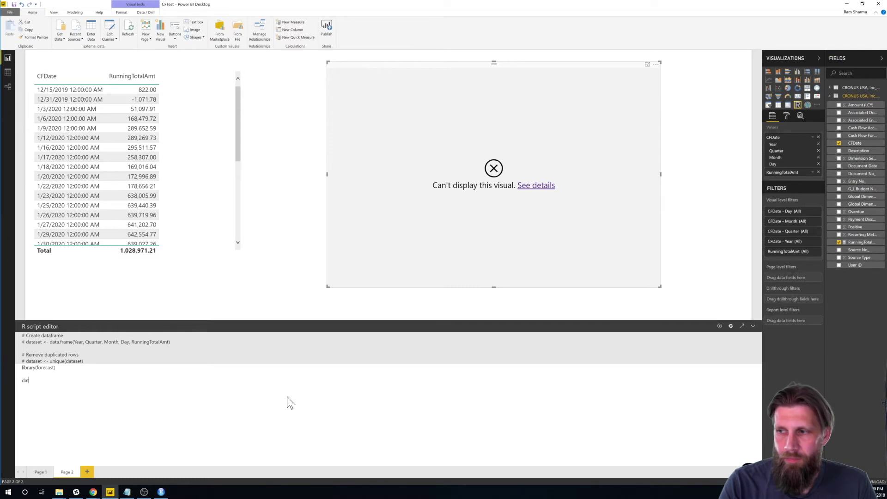
type("aset <")
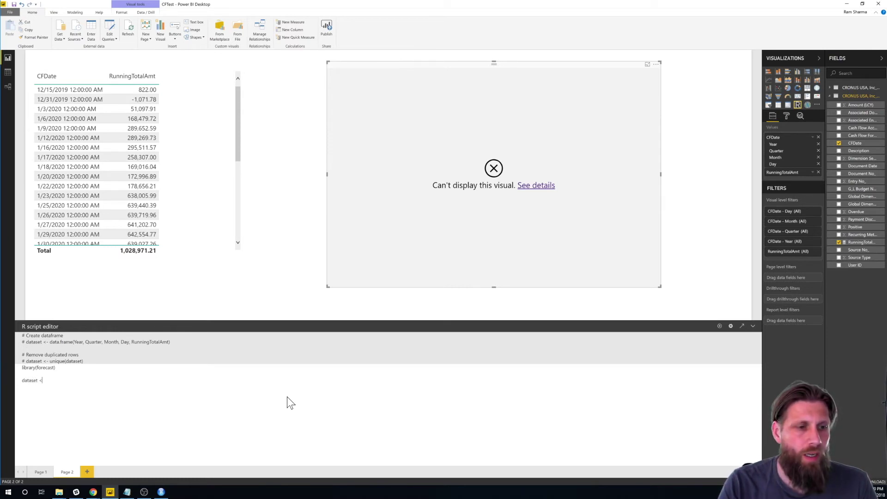
type("-aggregate")
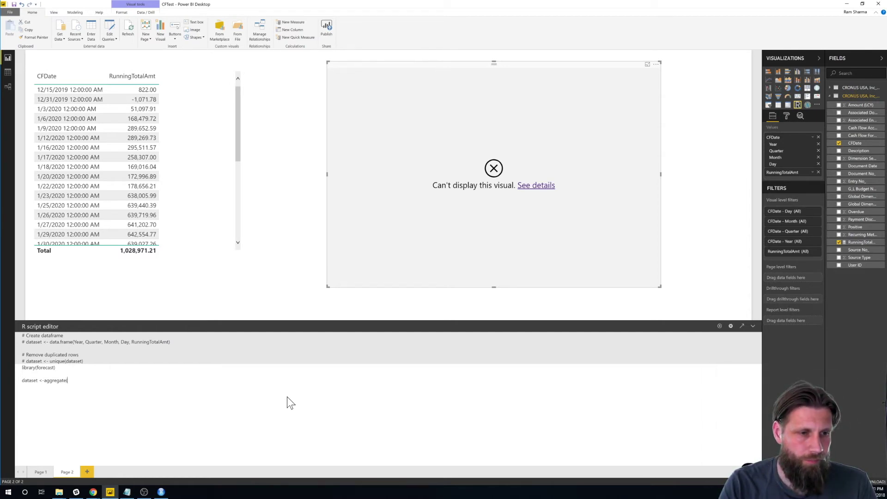
type("( Running")
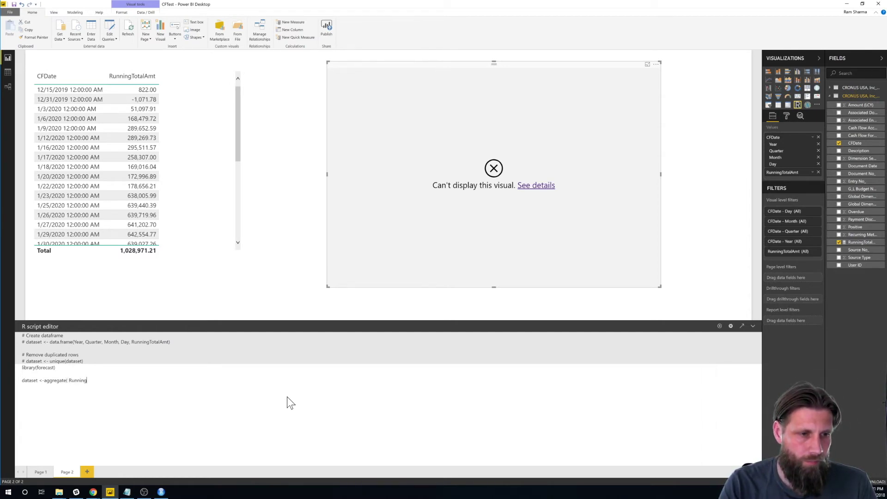
type("TotalAmt")
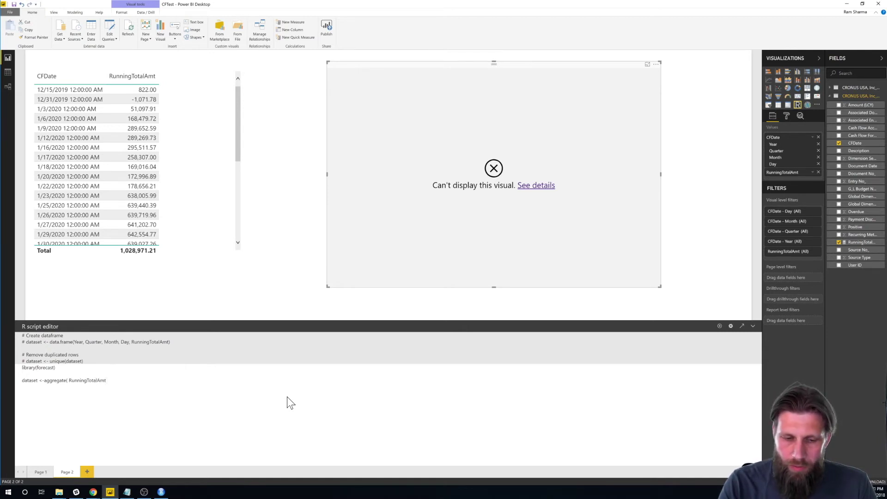
type(" ~")
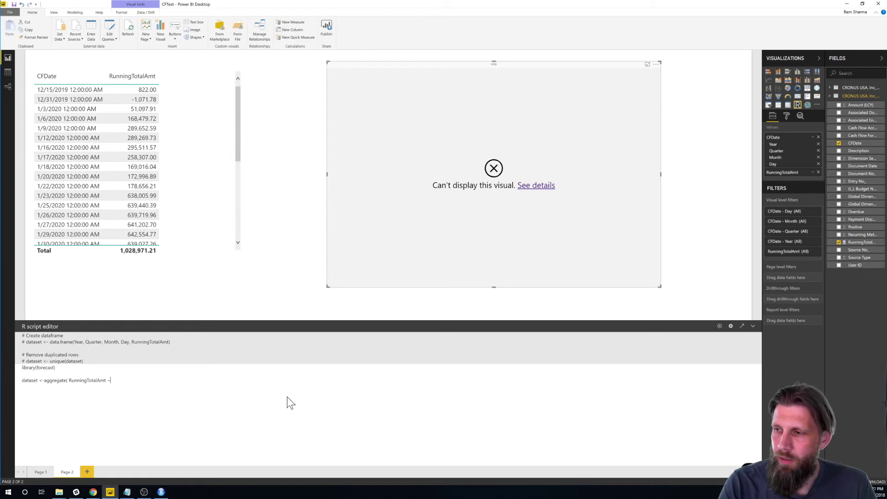
type(" CFDate, d")
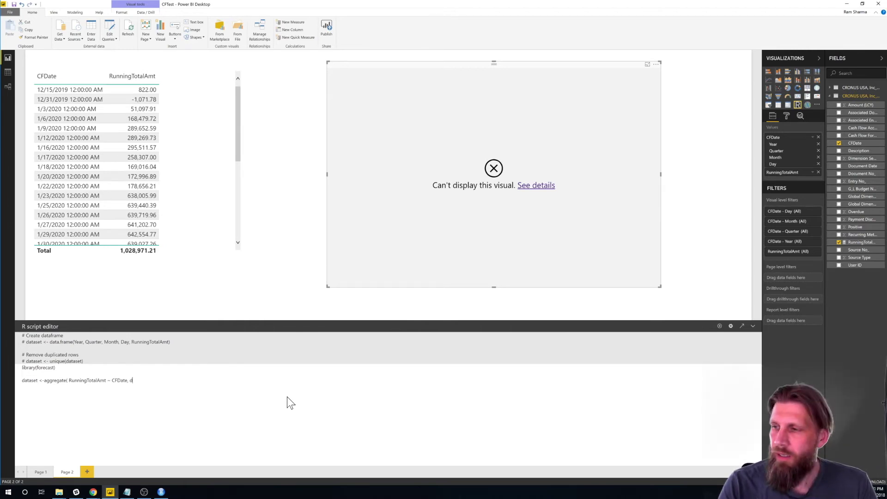
type("ata =")
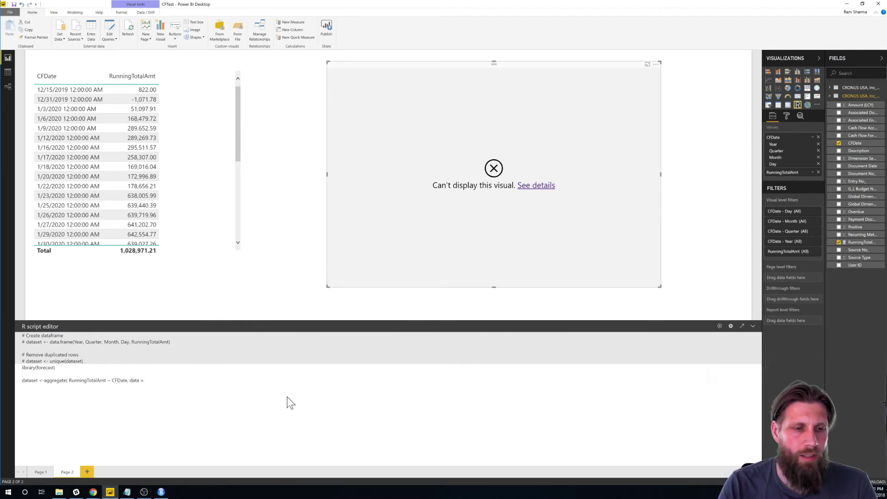
type(" dataset")
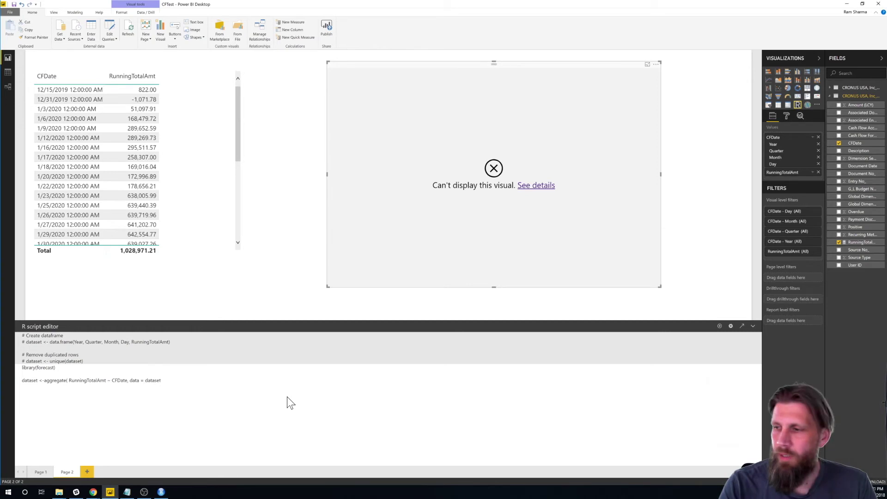
type(", FUN =")
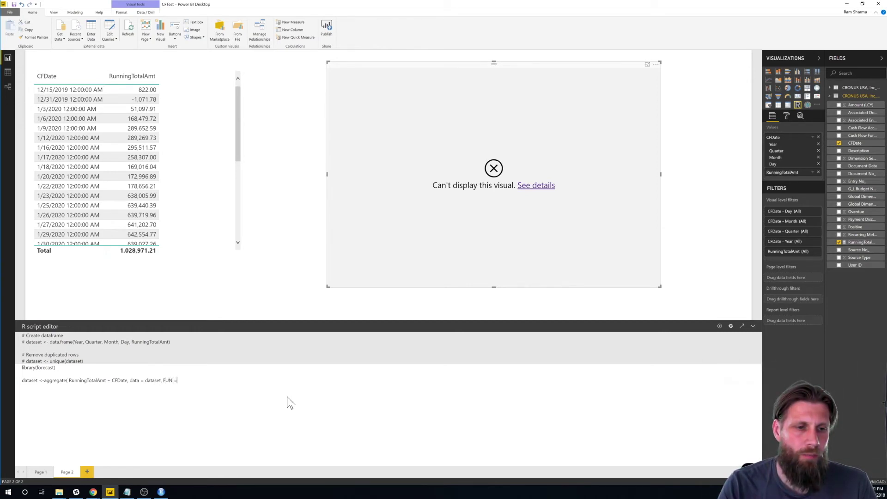
type(" S")
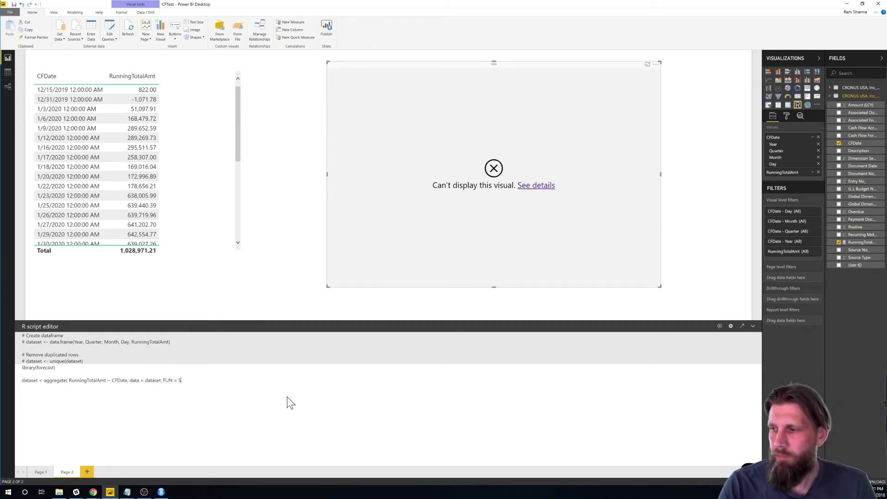
type("um")
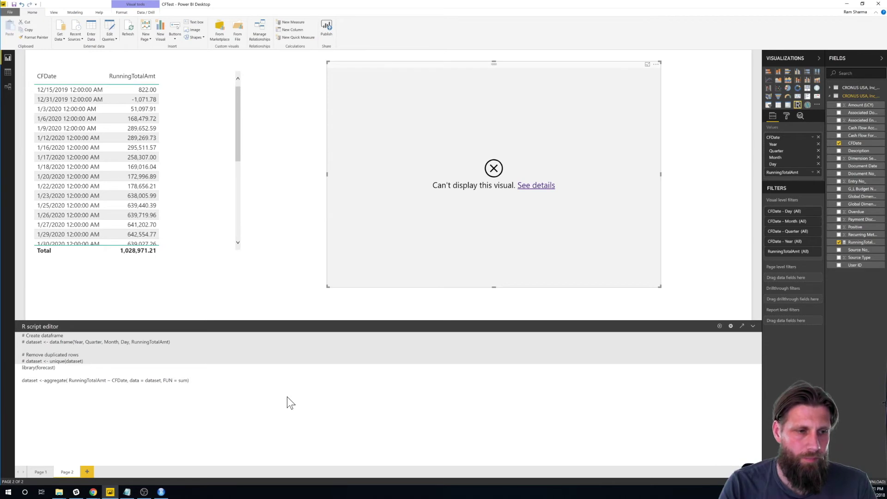
key("Return")
key("Return")
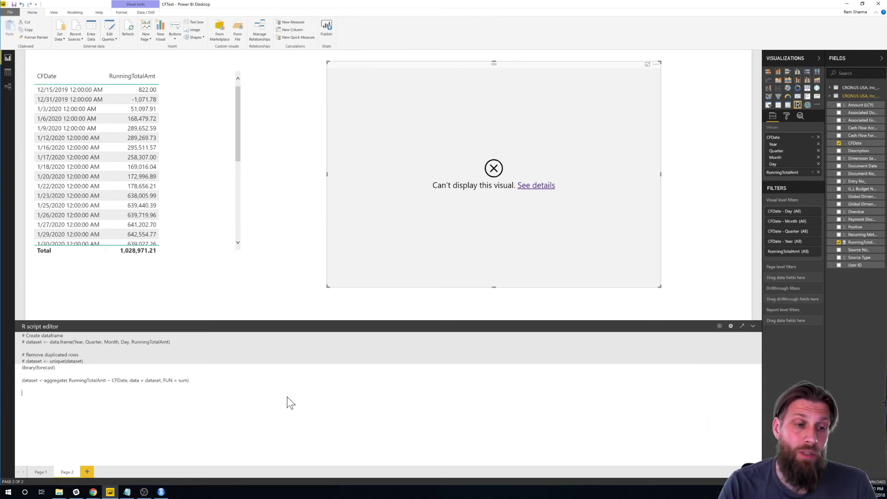
Add the line ts <- ts(dataset$RunningTotalAmt) to the R script.
type("ts")
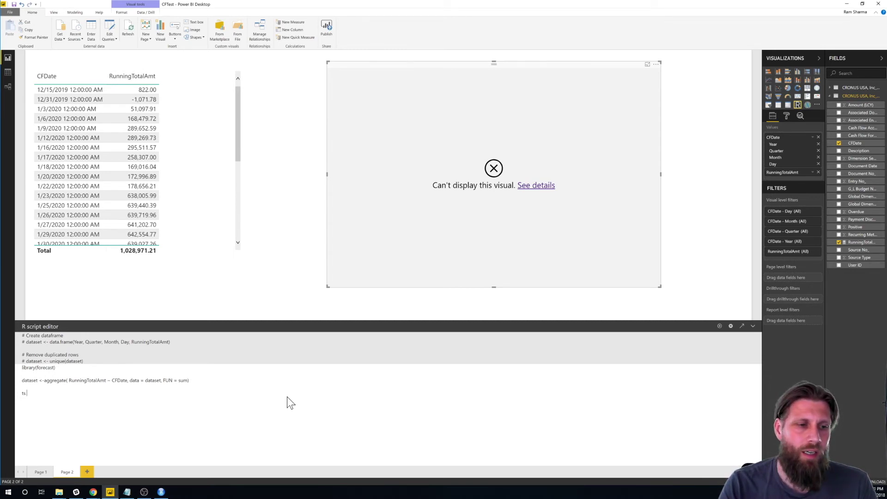
type(" <-")
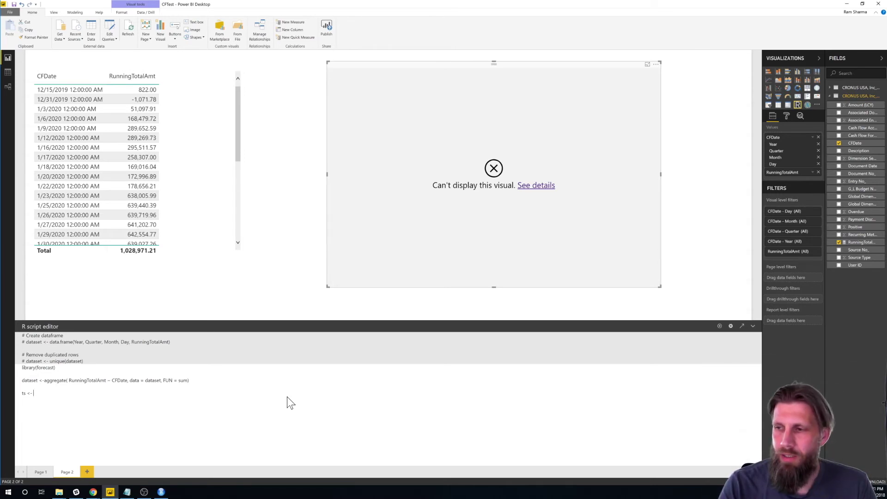
type("ts(data")
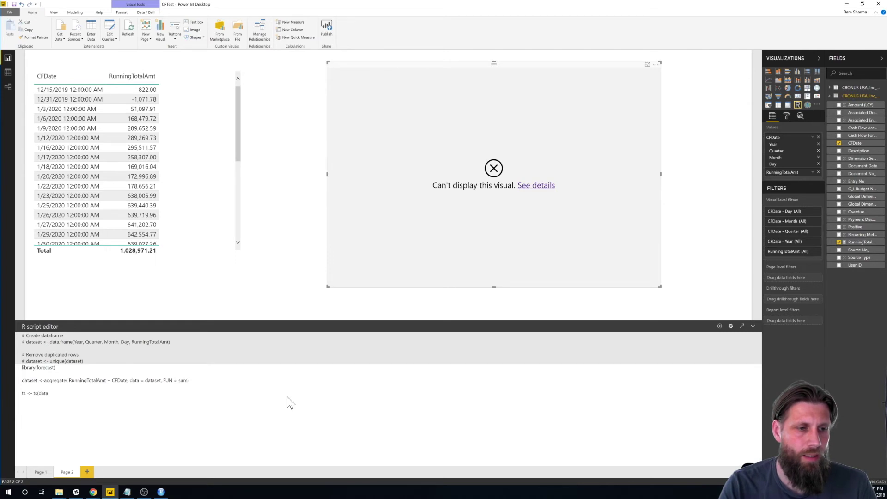
type("set")
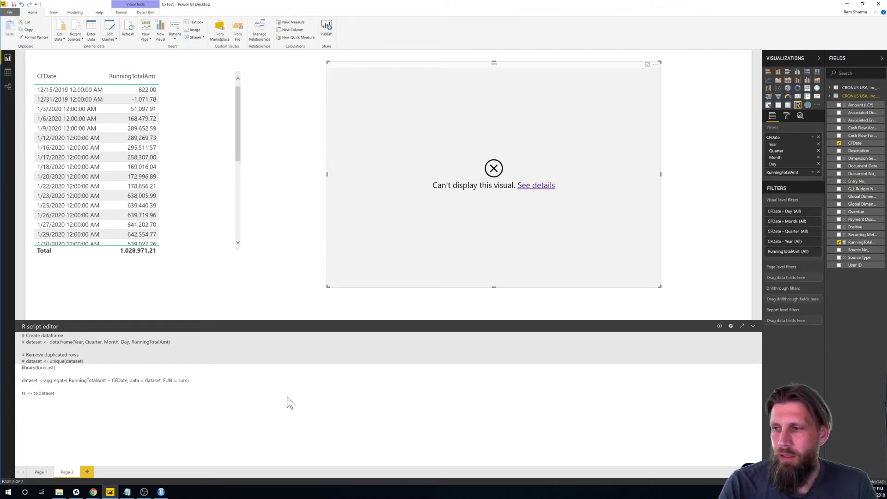
type("$")
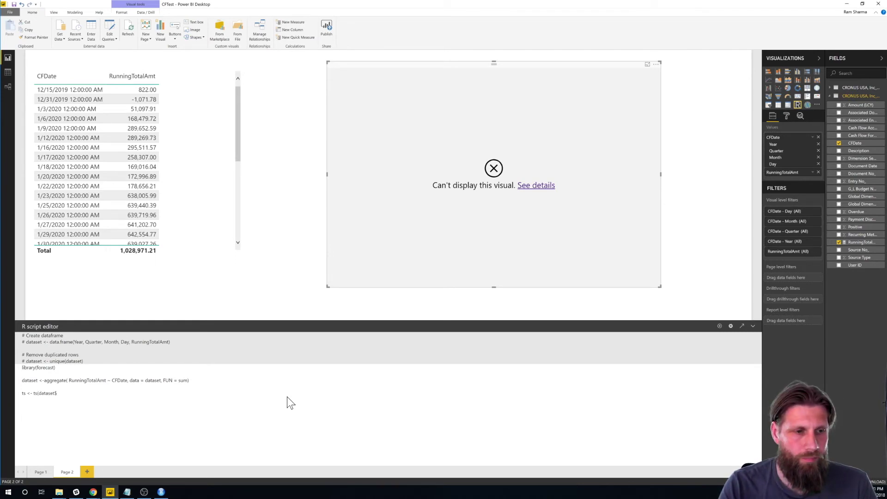
type("RunningTotal")
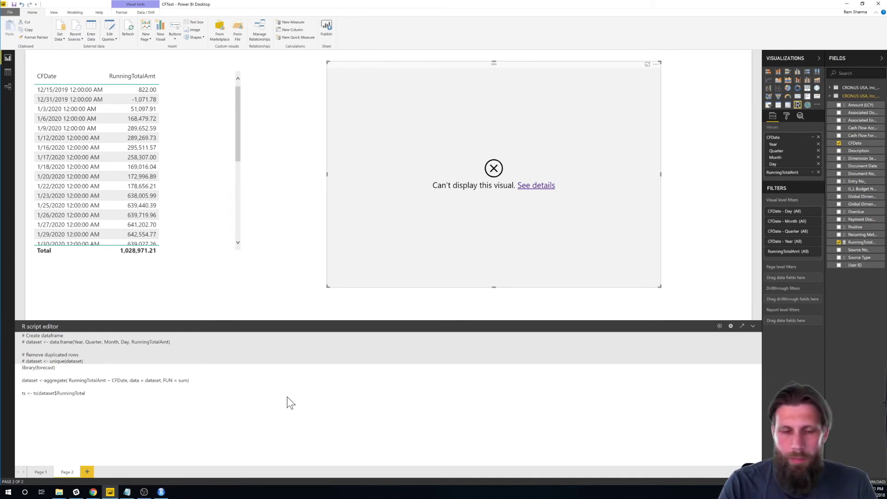
type("Amt")
key("Return")
key("Return")
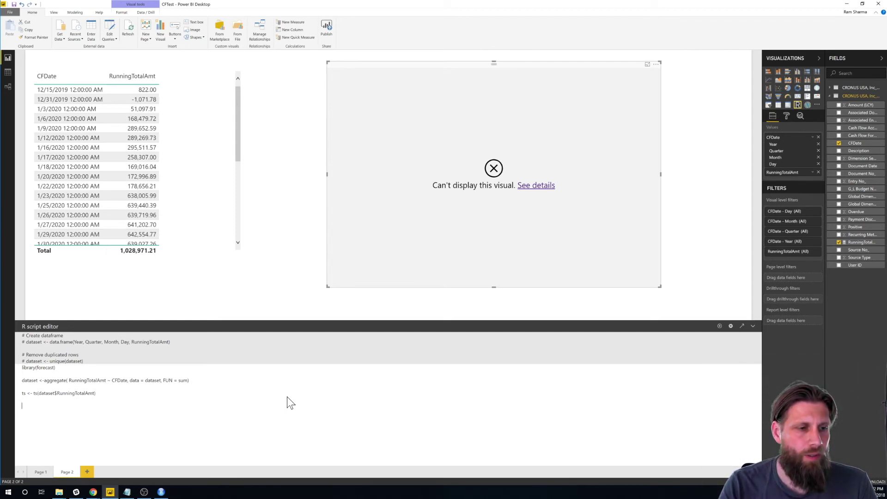
Add mf <- forecast(ts) and plot(mf) lines below it.
type("mf")
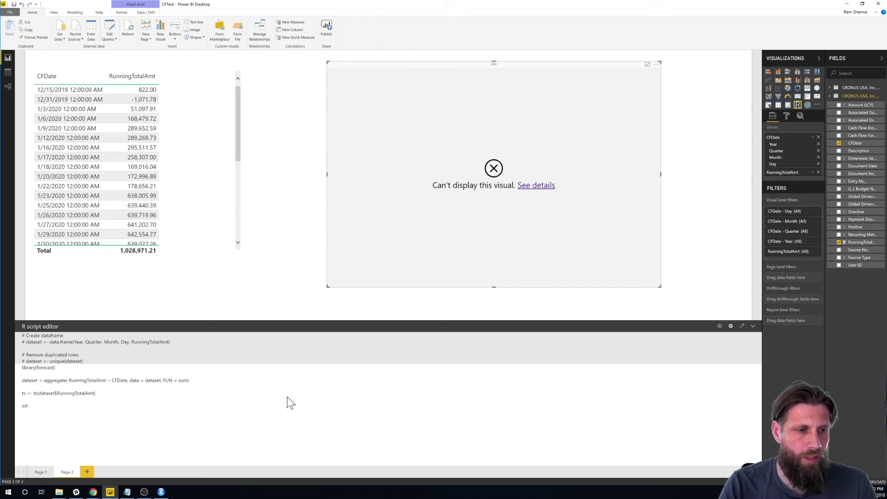
type(" <-")
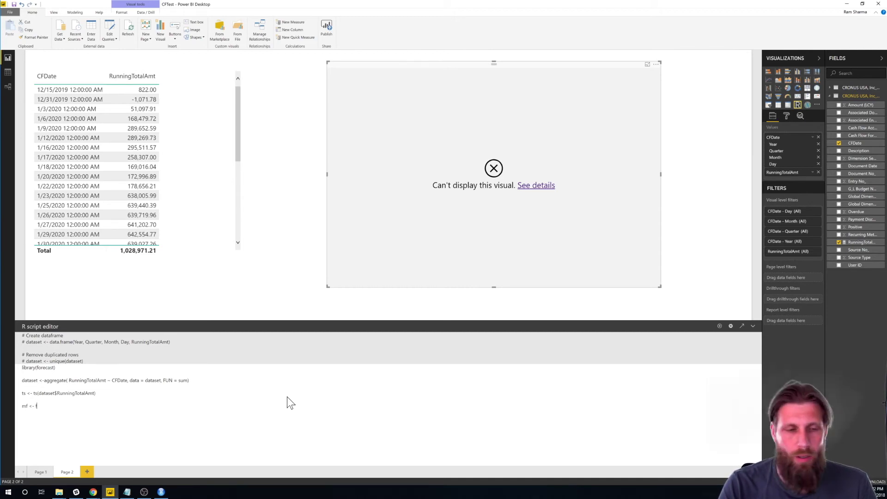
type("forecast")
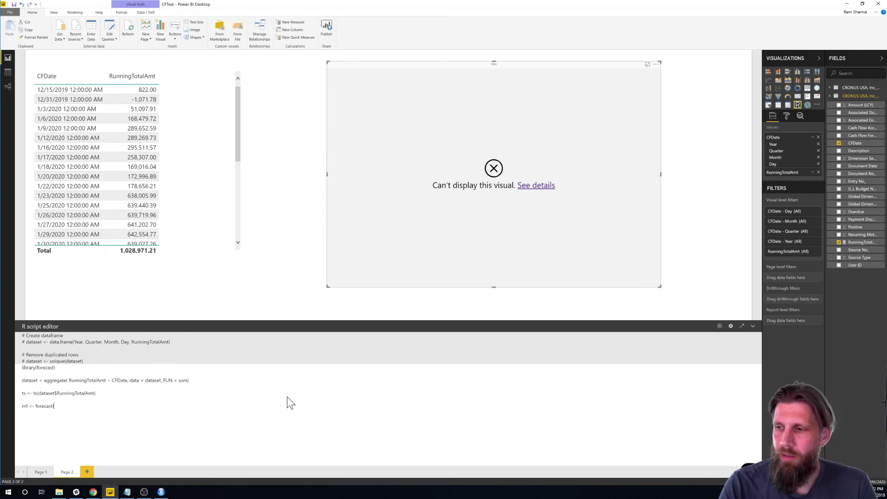
type("(ts)")
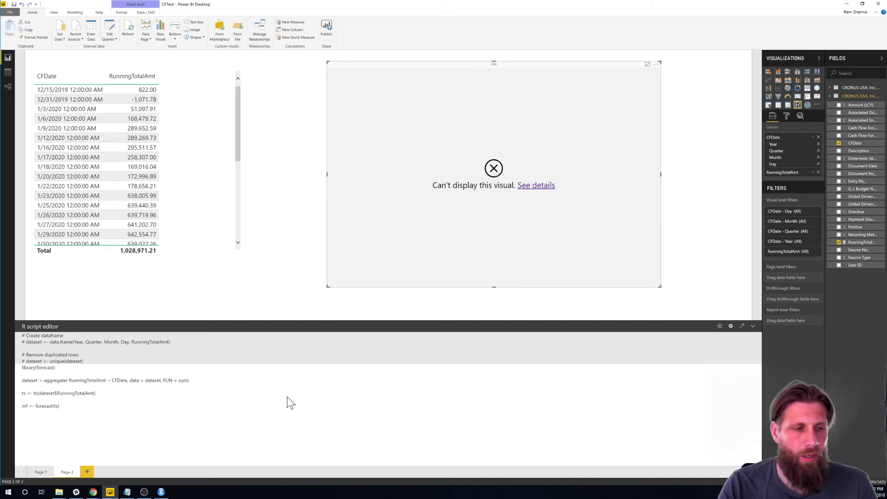
key("Return")
type("Plot")
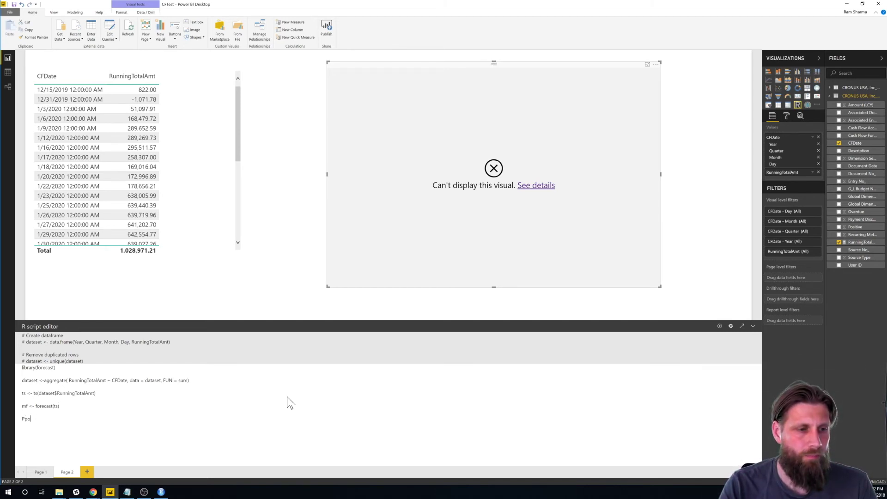
key("BackSpace")
type("lot(mf)")
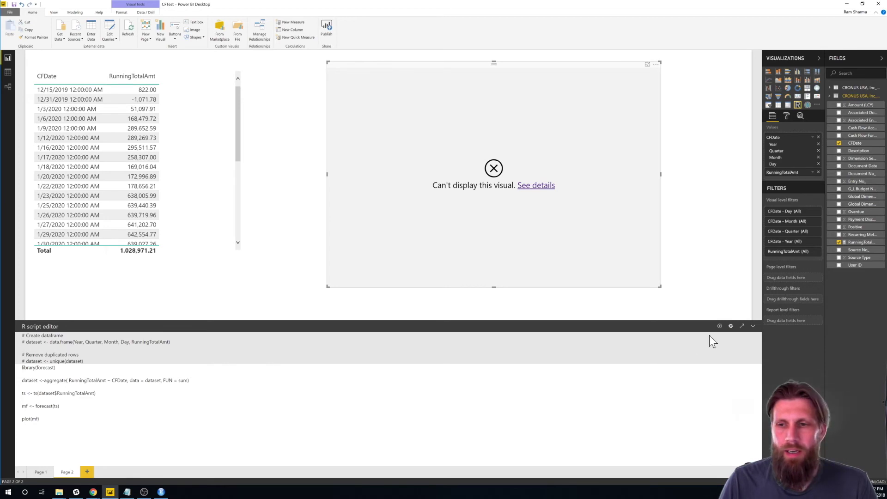
left_click(719, 327)
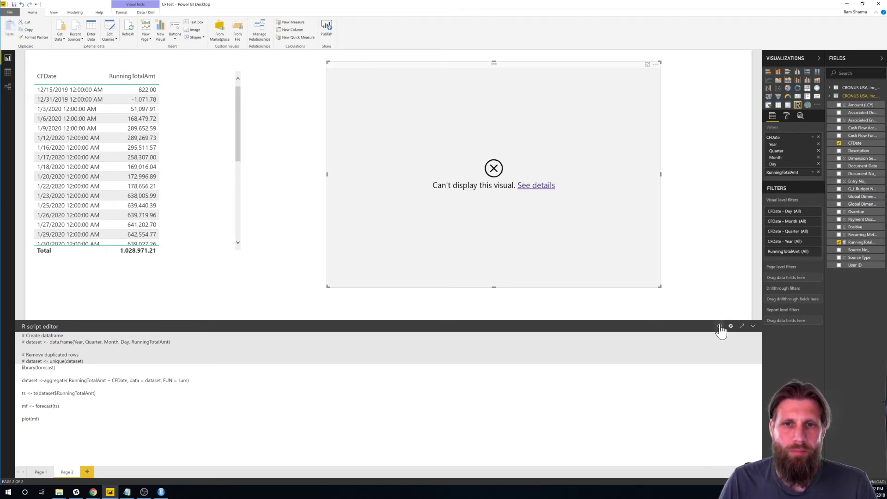
left_click(544, 187)
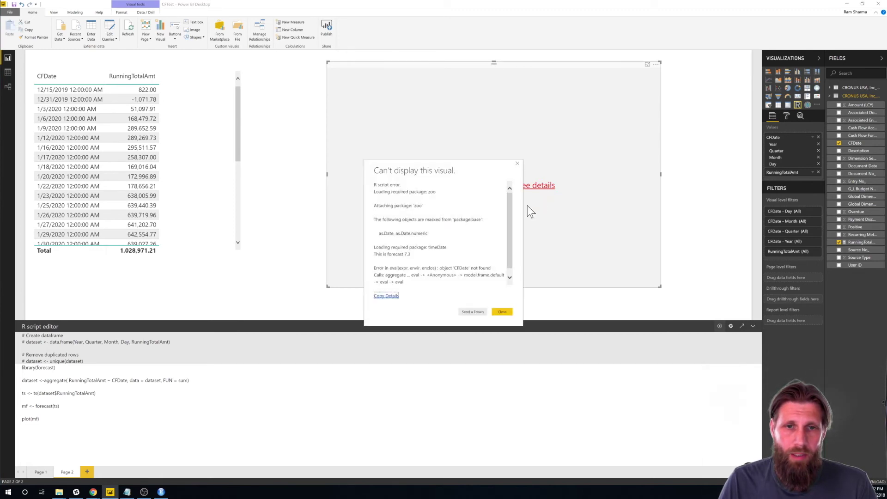
scroll(510, 223, "down", 1)
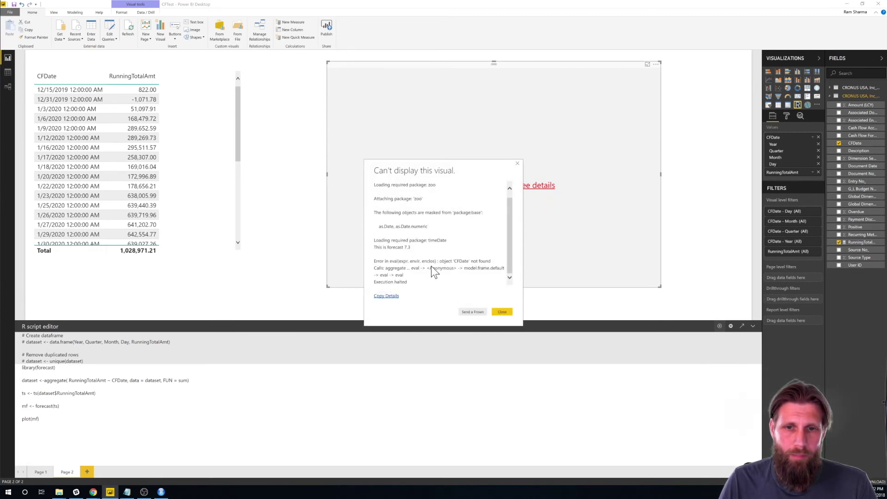
left_click(502, 312)
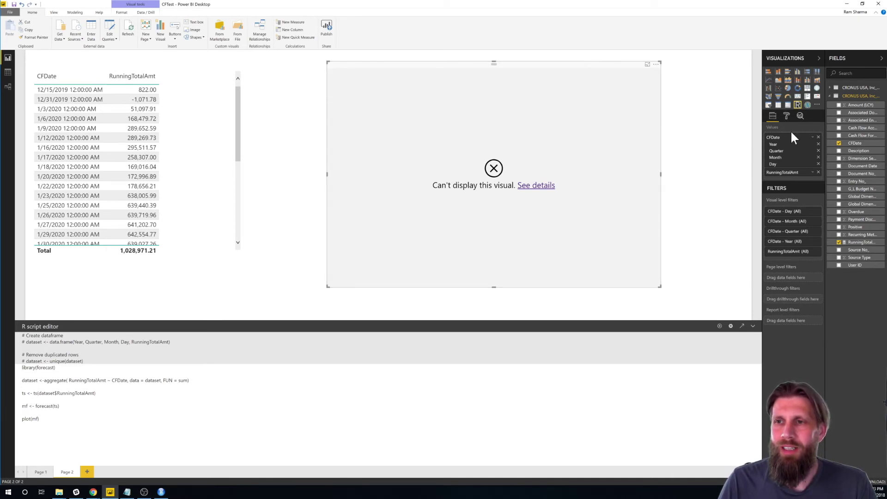
Switch the R visual's CFDate from Date Hierarchy to plain CFDate and rerun the script.
left_click(813, 139)
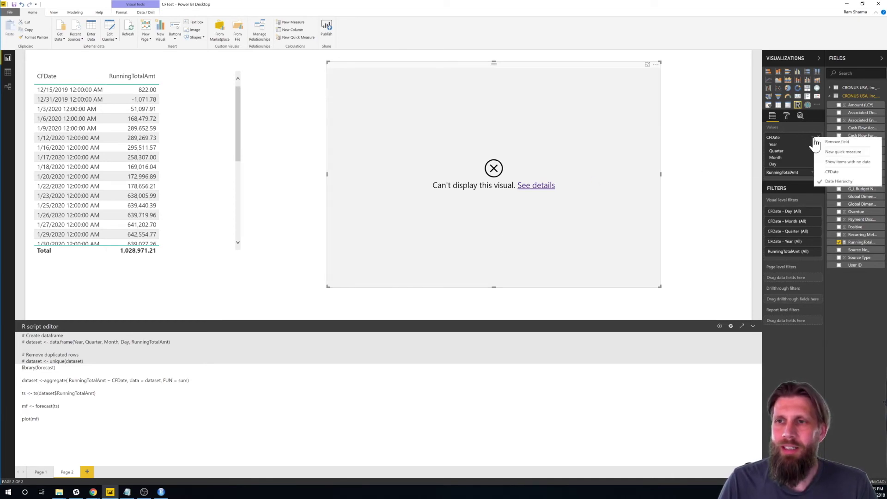
left_click(839, 173)
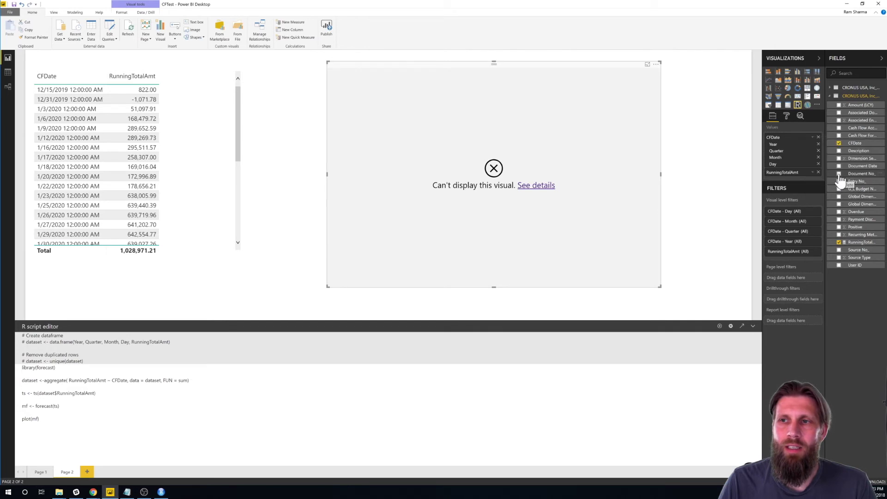
left_click(720, 327)
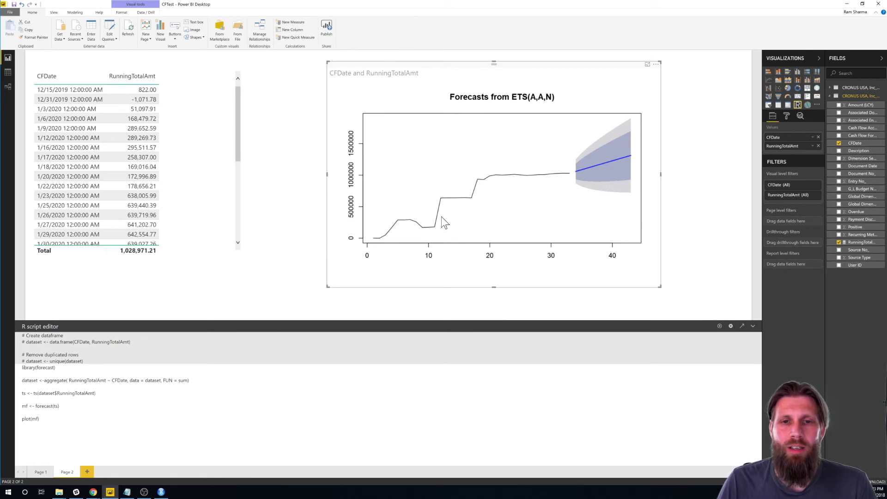
left_click(37, 471)
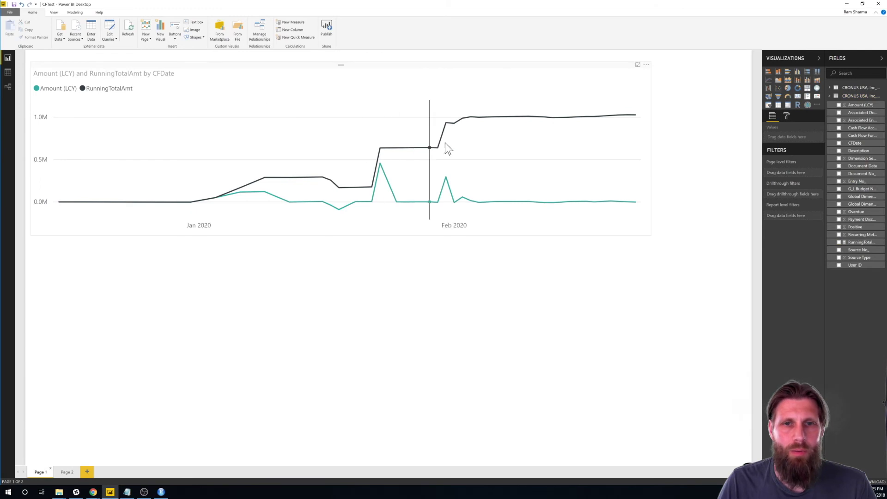
left_click(65, 473)
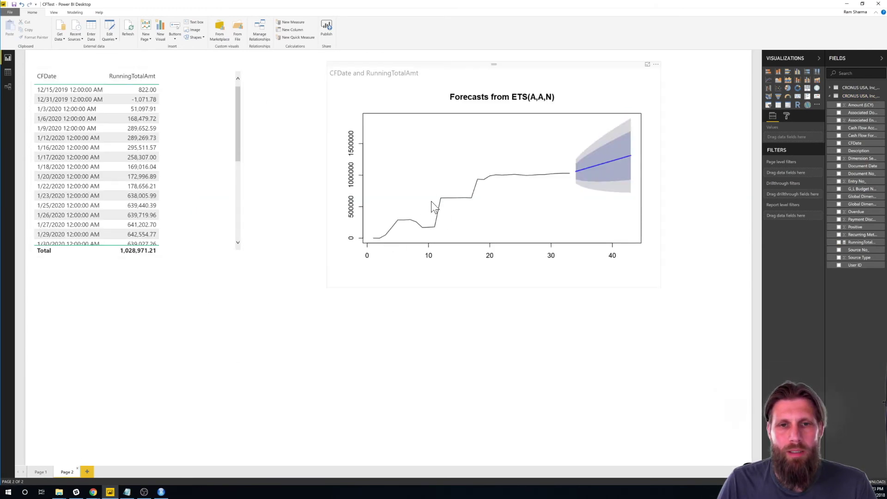
left_click(432, 203)
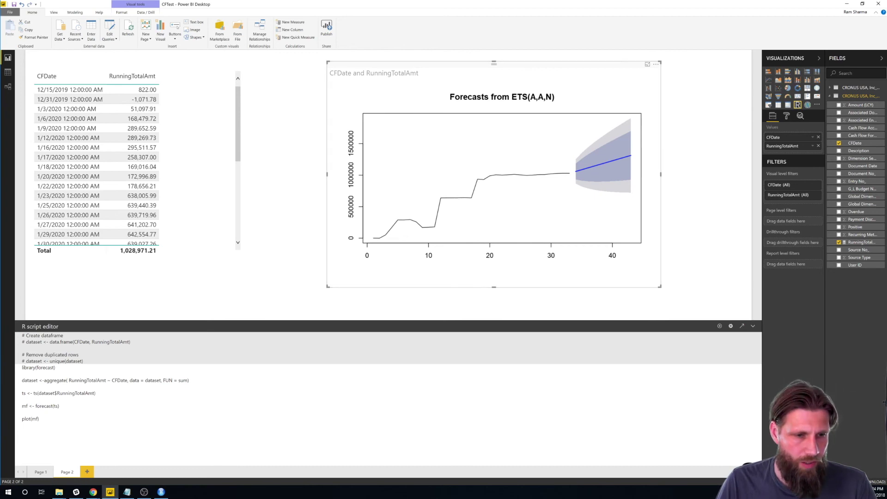
left_click(189, 380)
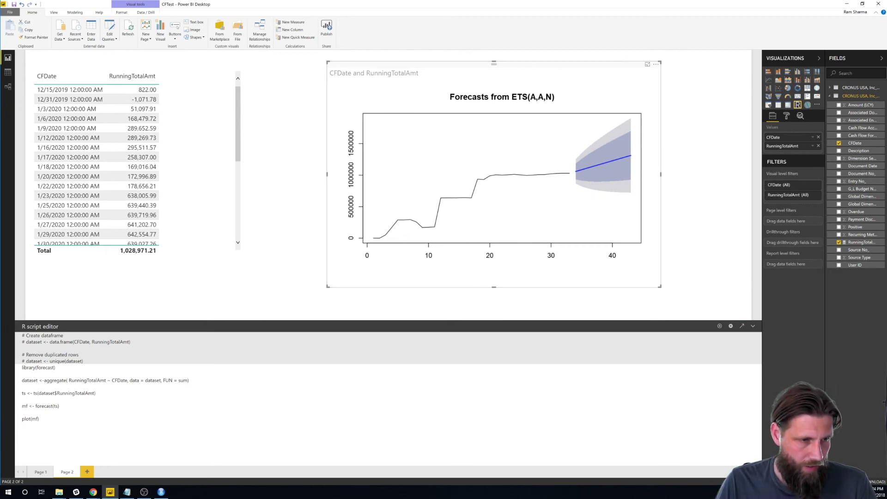
Delete the dataset <- aggregate(...) line and the blank lines left above ts <-.
key("Down")
key("shift+End")
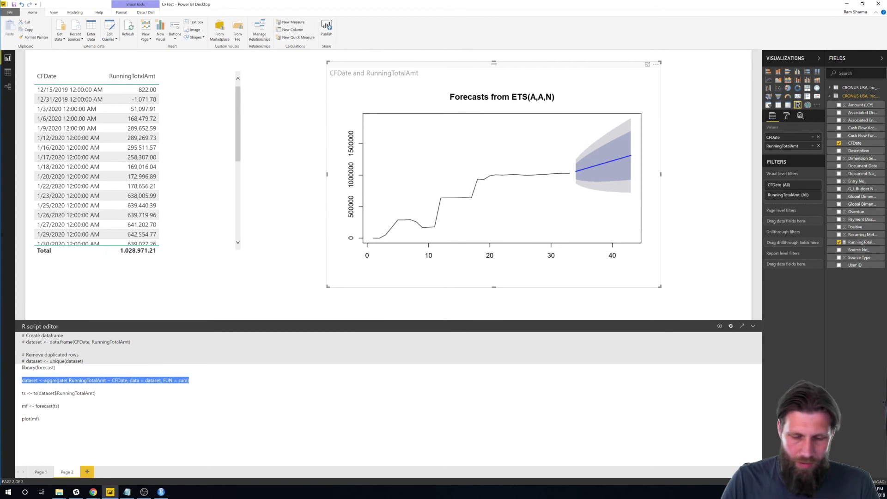
key("BackSpace")
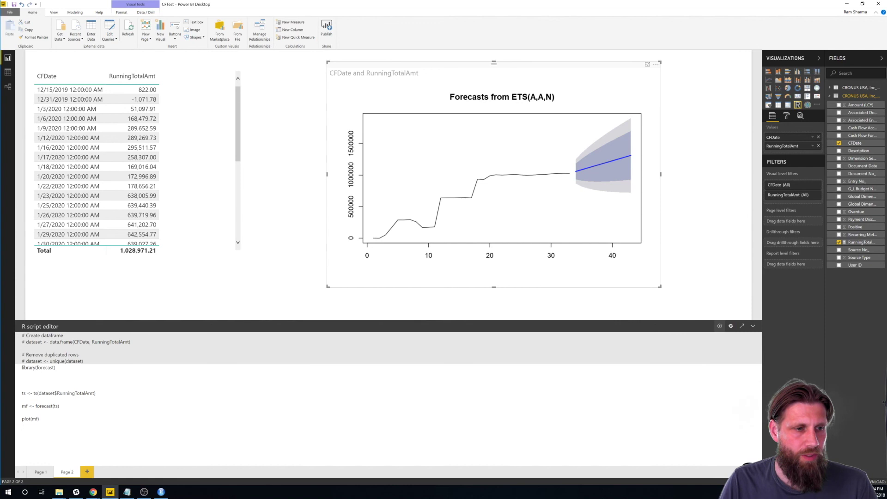
left_click_drag(22, 393, 41, 418)
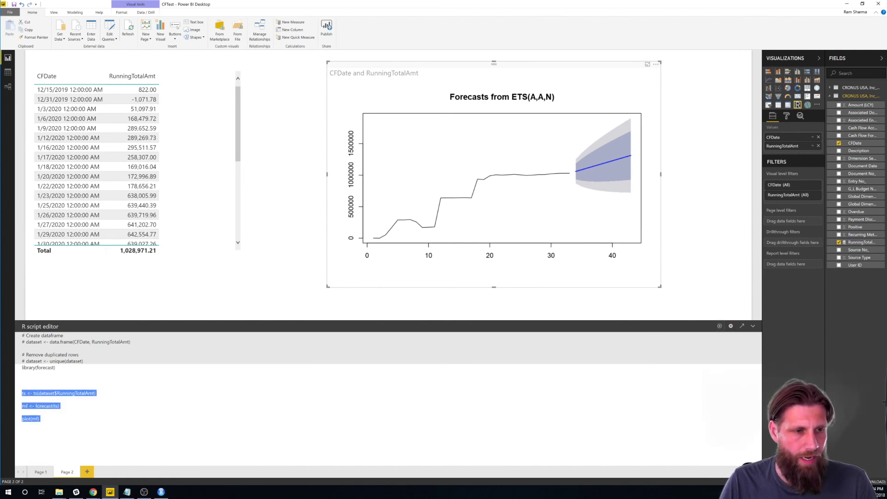
left_click(22, 393)
key("BackSpace")
key("BackSpace")
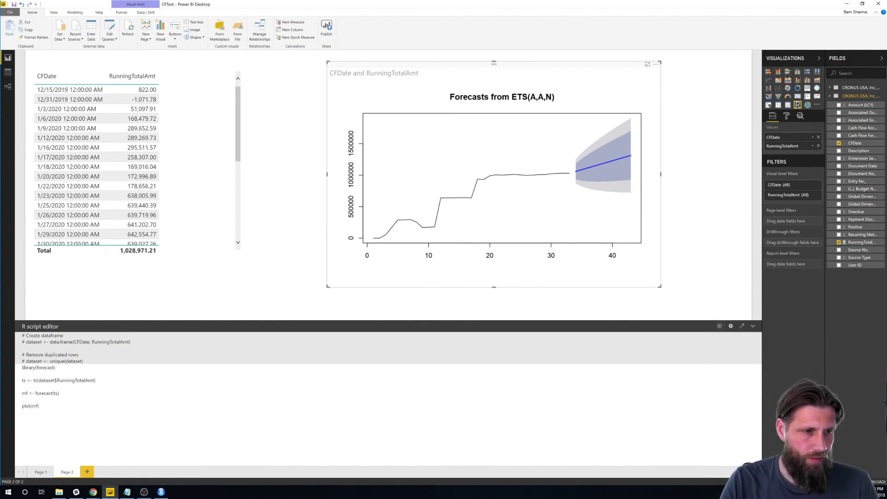